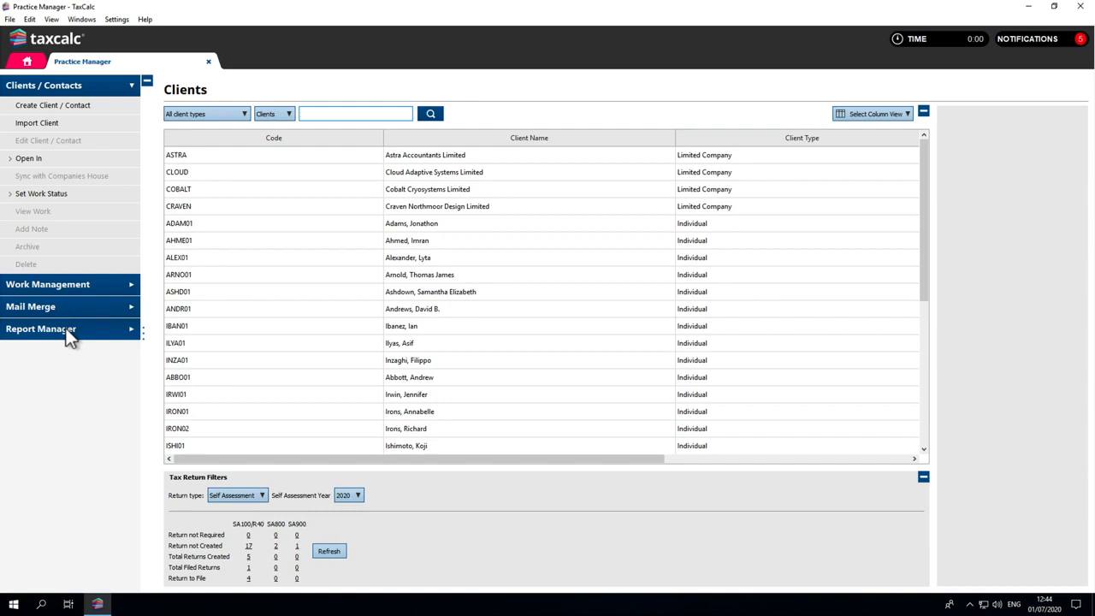
# Search the client list for "Adaptive", then clear the search to restore the full list
pyautogui.write('Adaptive')
pyautogui.click(430, 120)
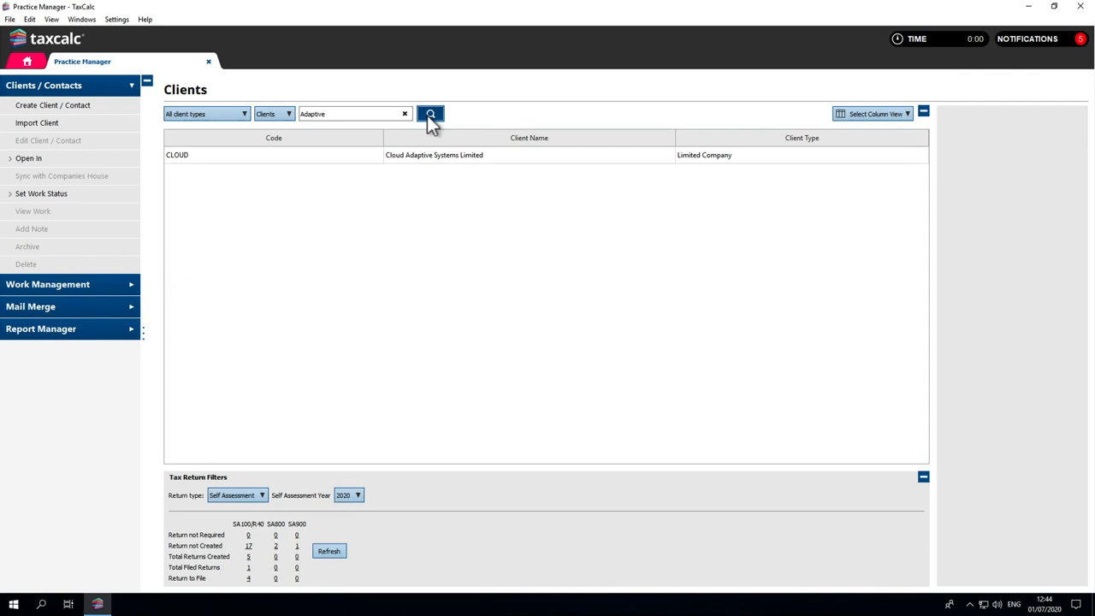
pyautogui.click(404, 114)
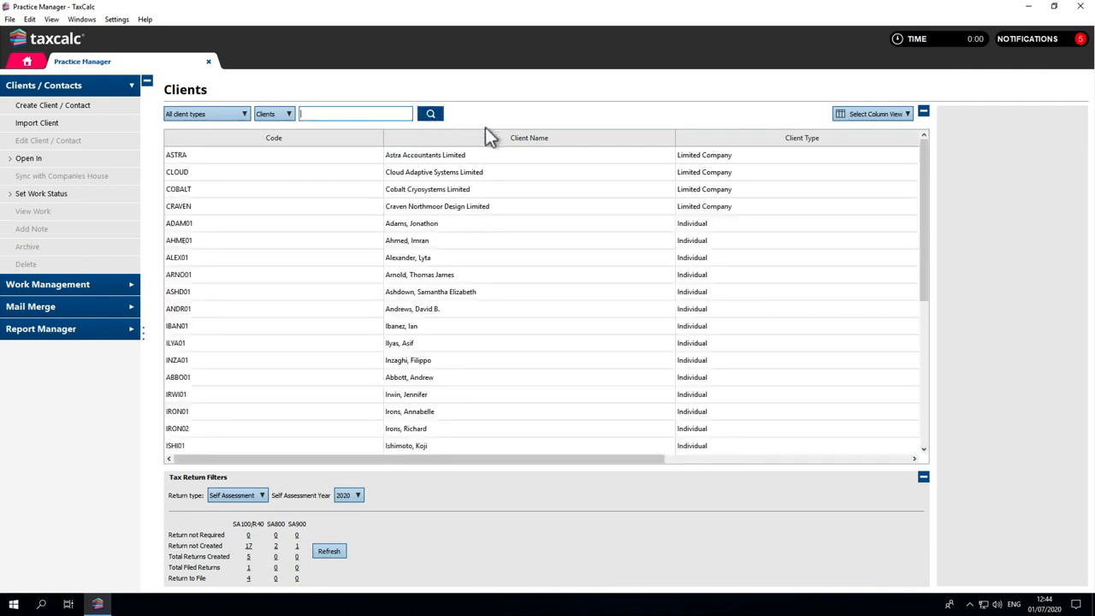
# Add the UTR column to the client list
pyautogui.rightClick(706, 141)
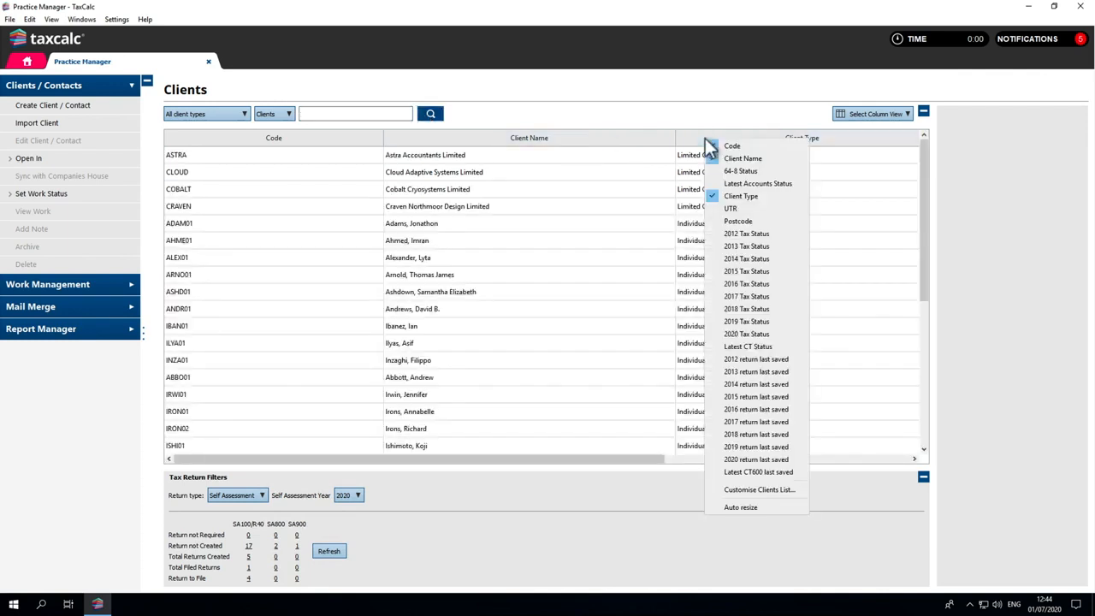
pyautogui.click(733, 209)
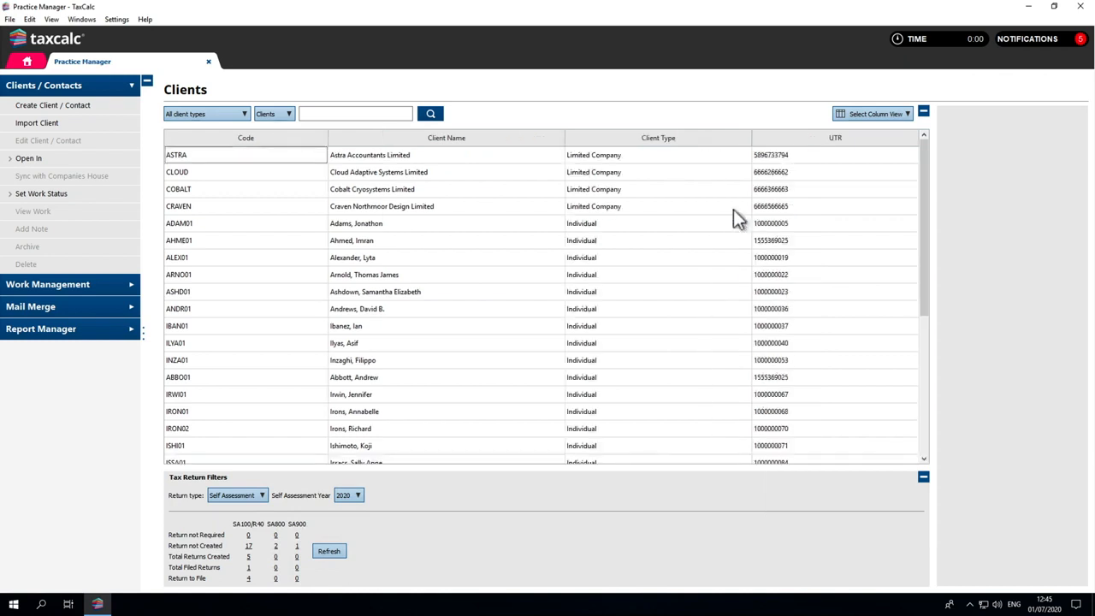
# View the advanced client search options and close them without running a search
pyautogui.click(240, 115)
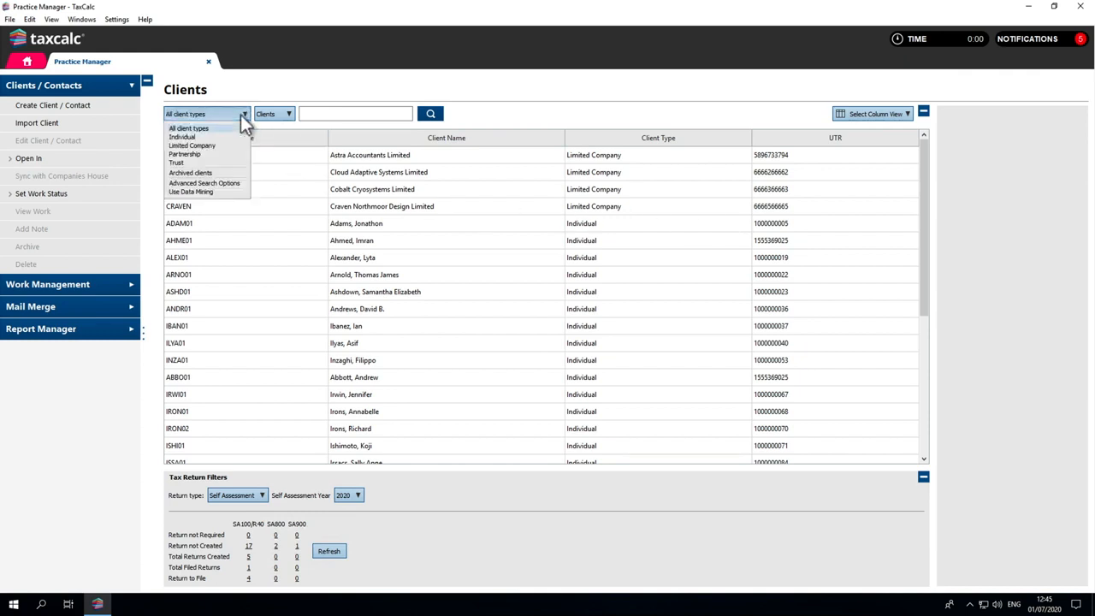
pyautogui.click(234, 184)
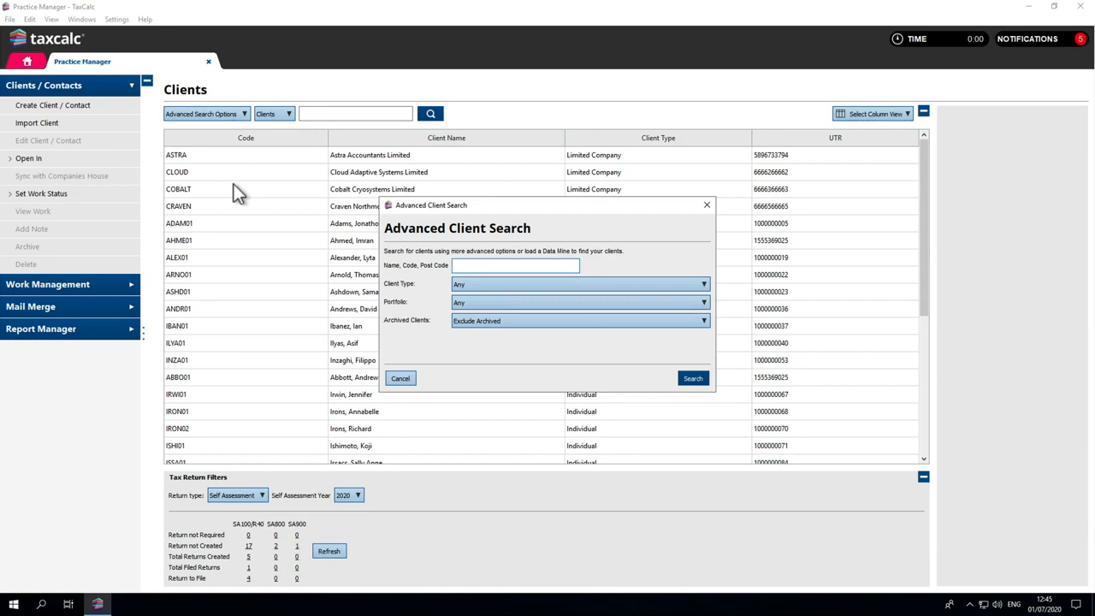
pyautogui.press('Escape')
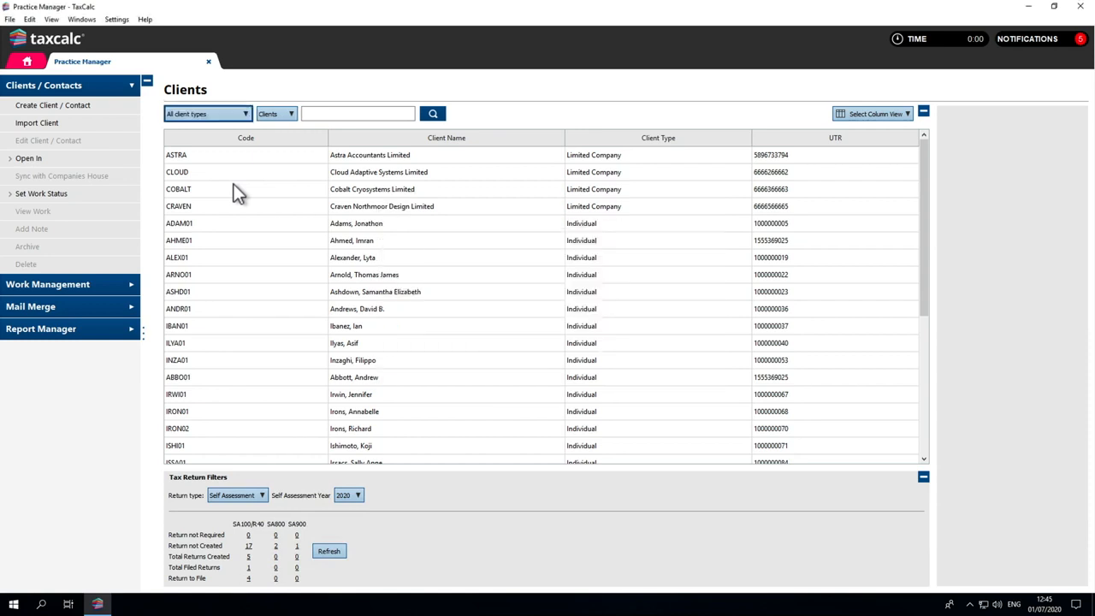
# Start a data mining query on the clients and add the Corporation Tax condition "Latest CT end date"
pyautogui.click(220, 115)
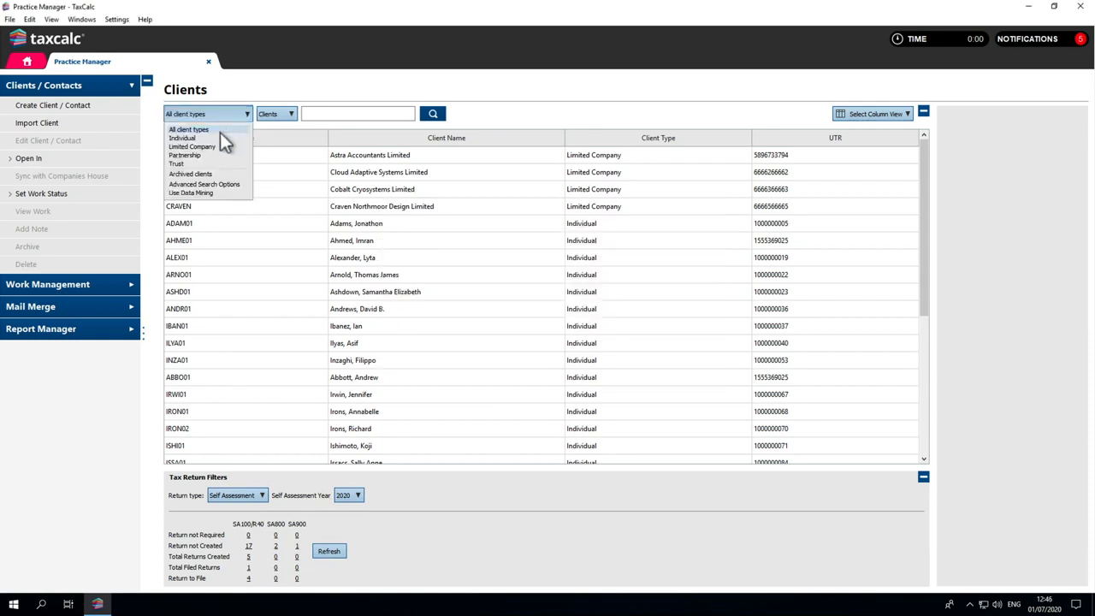
pyautogui.click(220, 193)
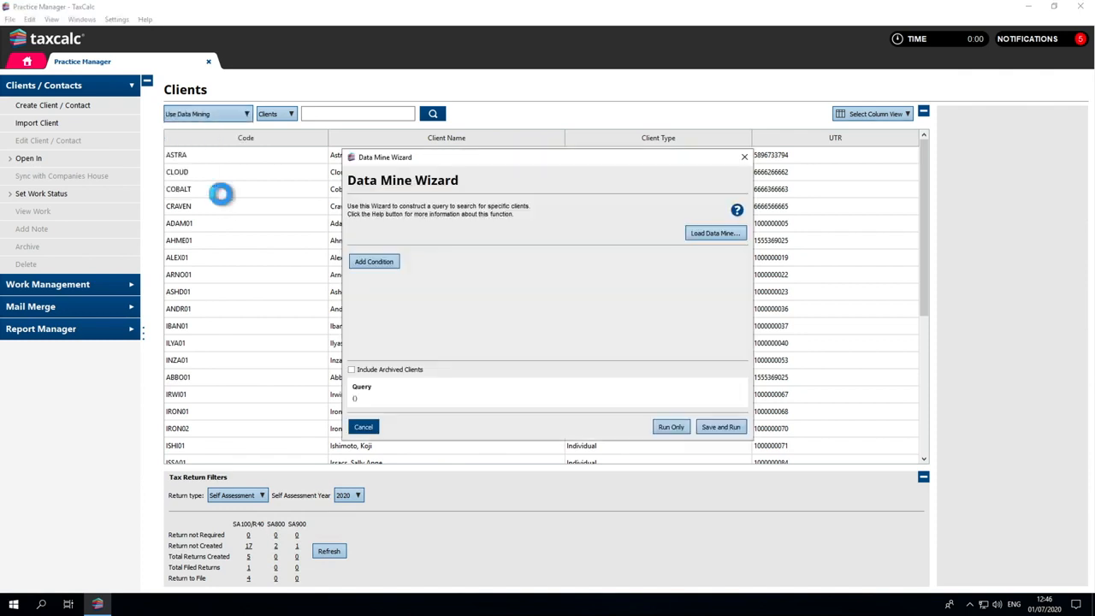
pyautogui.click(370, 264)
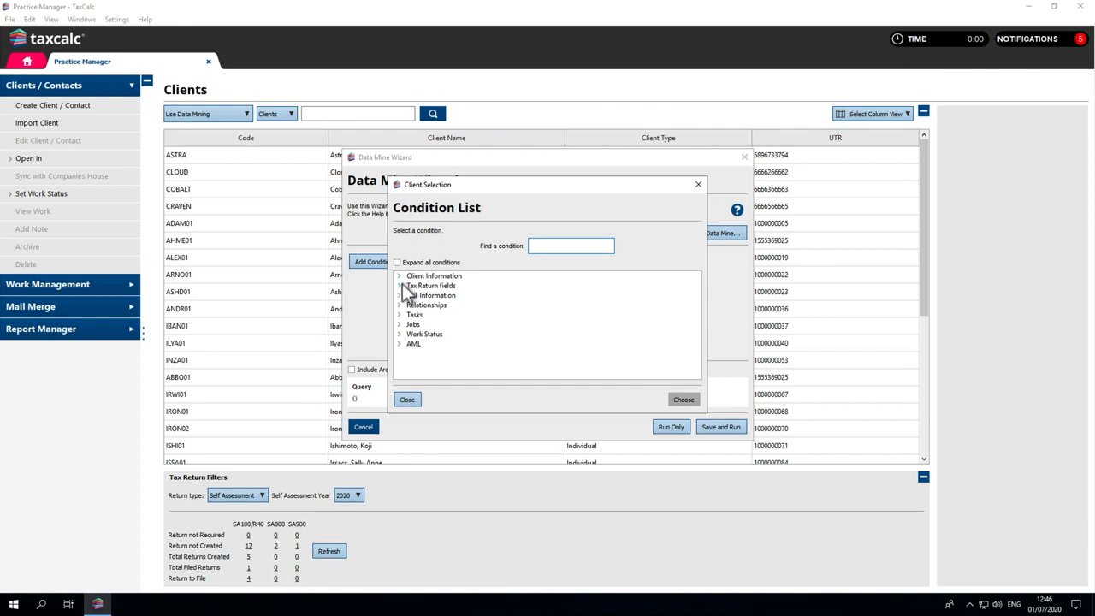
pyautogui.click(399, 286)
pyautogui.click(410, 315)
pyautogui.click(434, 324)
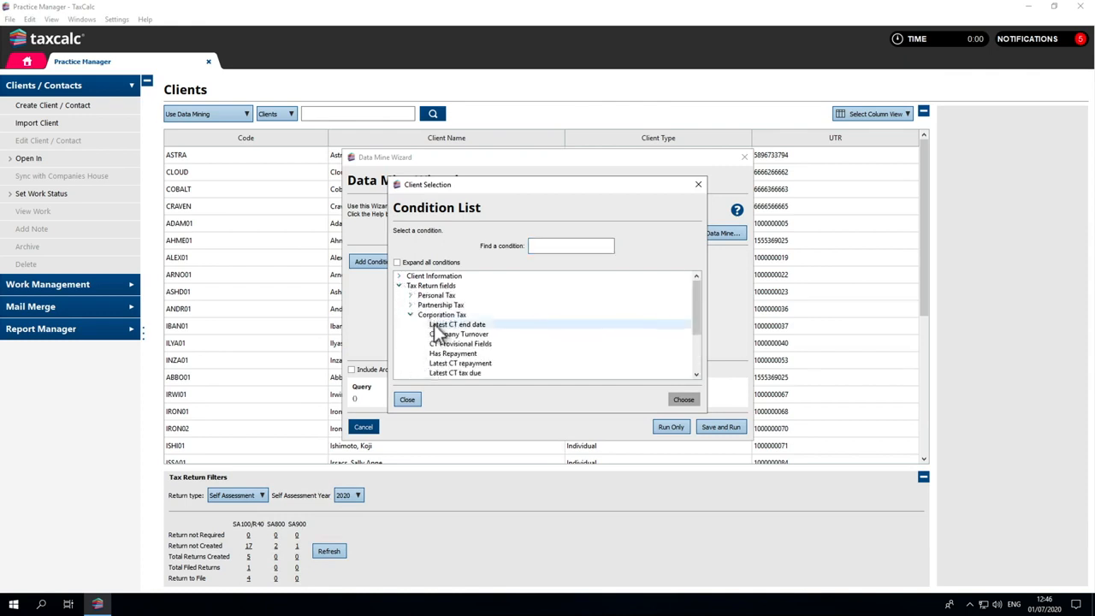
pyautogui.click(684, 399)
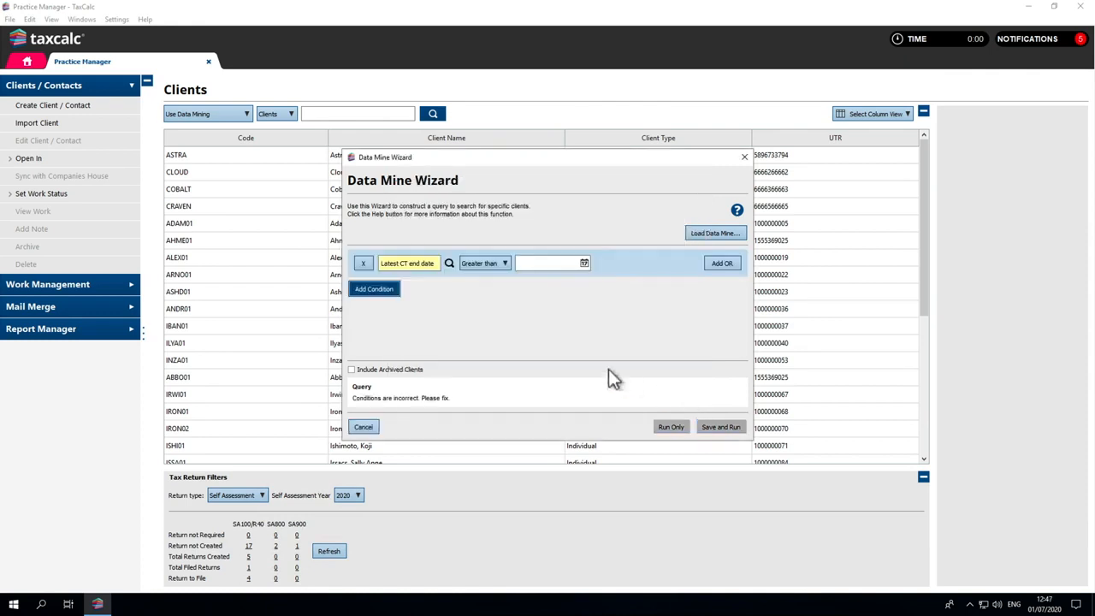
# Set the Latest CT end date condition to Less than 31/03/2020 and run the query without saving it
pyautogui.click(484, 264)
pyautogui.click(483, 286)
pyautogui.click(524, 264)
pyautogui.write('31/03/2020')
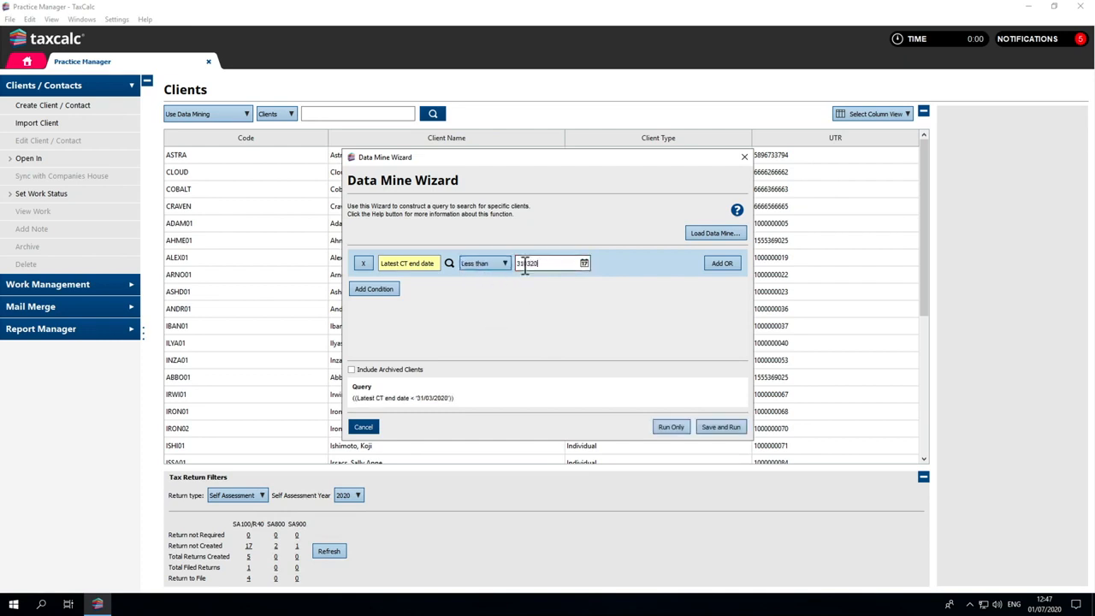
pyautogui.click(665, 428)
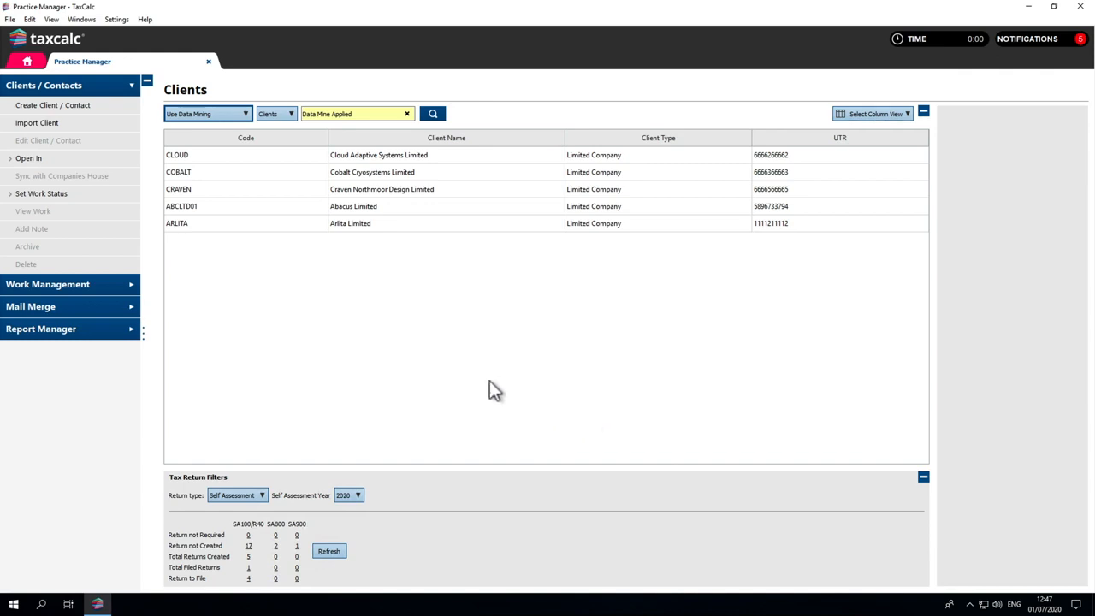
# Save the data mine as "March Year-End Query", shared as Public (All users can see), and run it
pyautogui.click(221, 120)
pyautogui.click(214, 193)
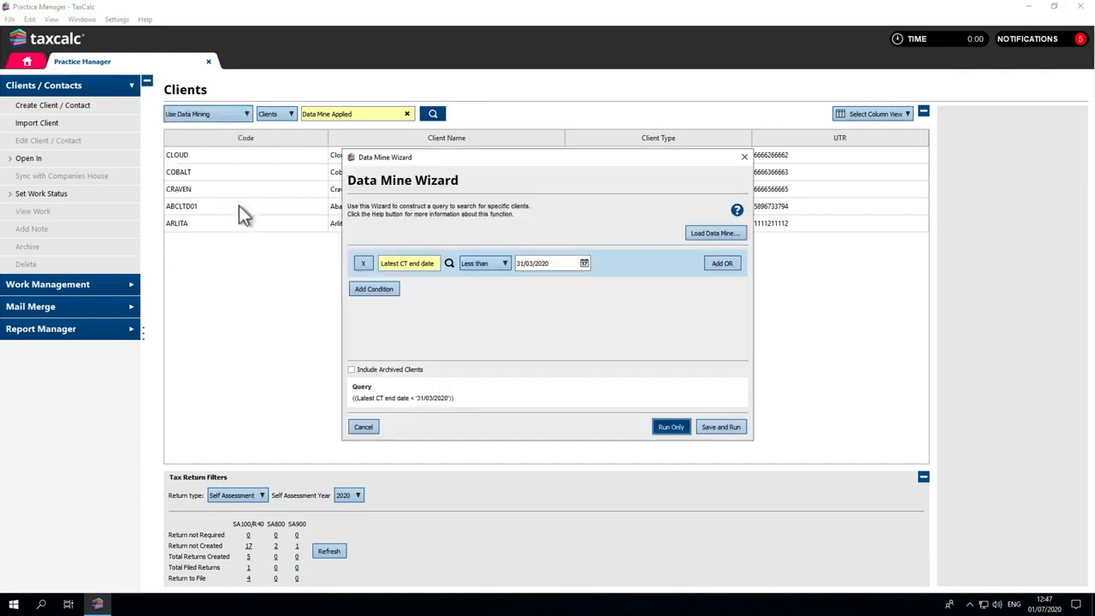
pyautogui.click(717, 428)
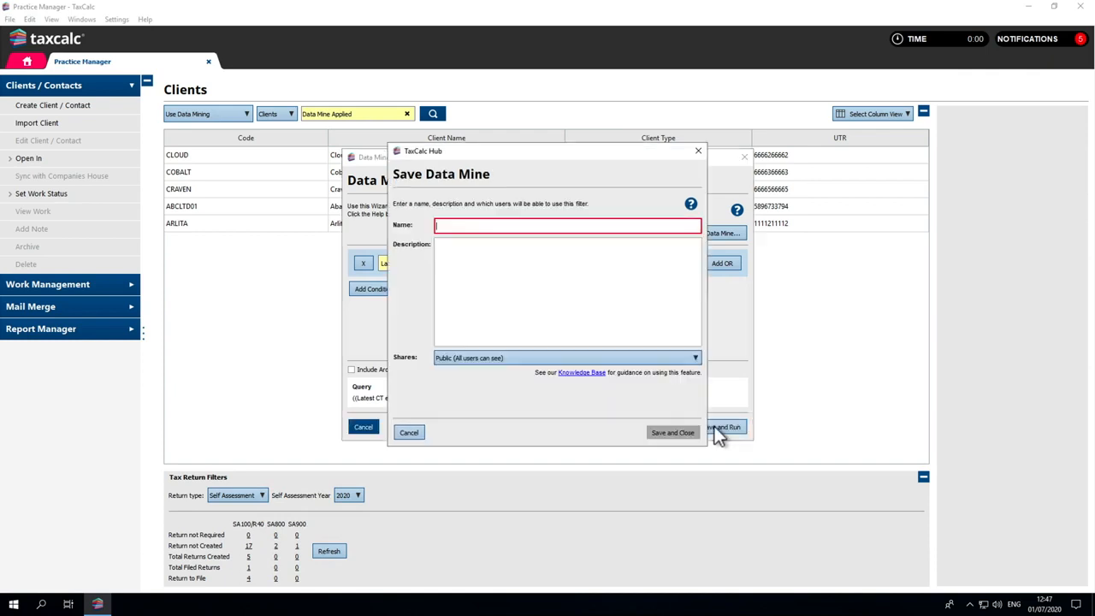
pyautogui.write('March Year')
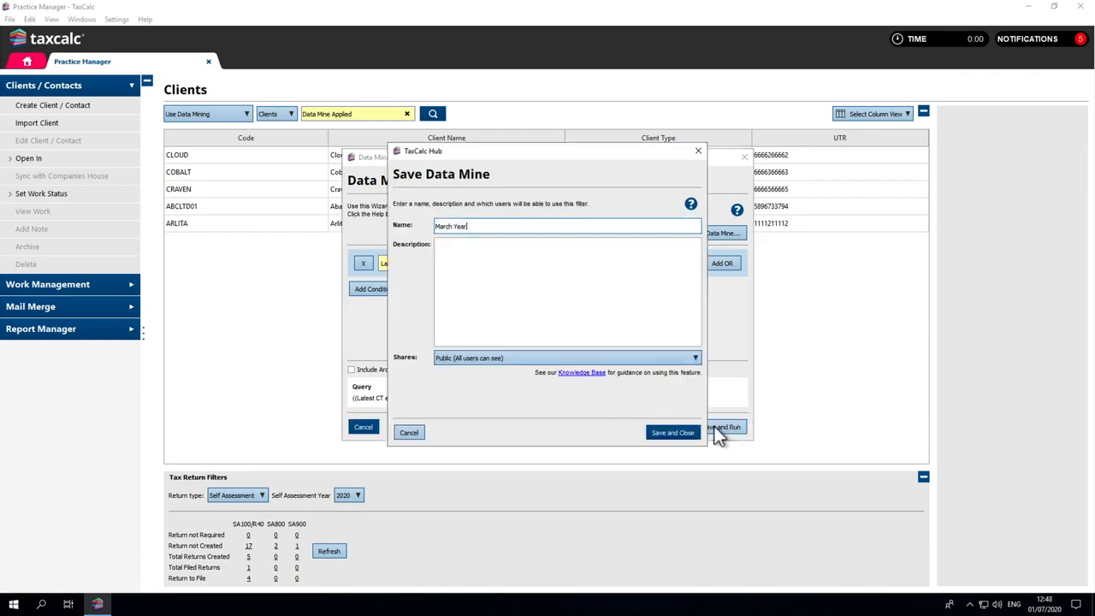
pyautogui.write('-End Query')
pyautogui.click(645, 359)
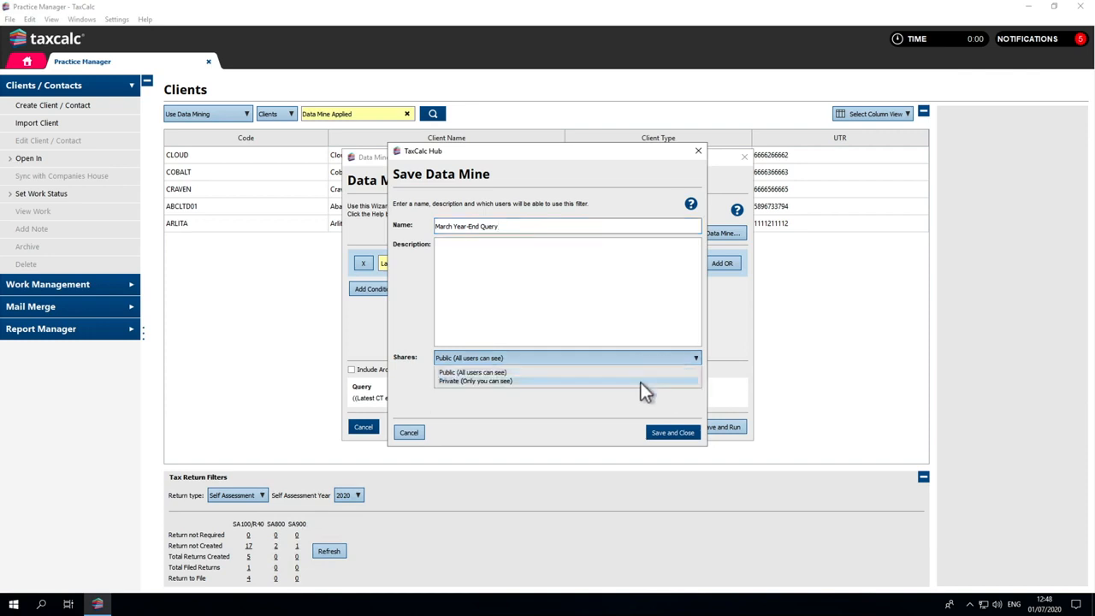
pyautogui.click(641, 371)
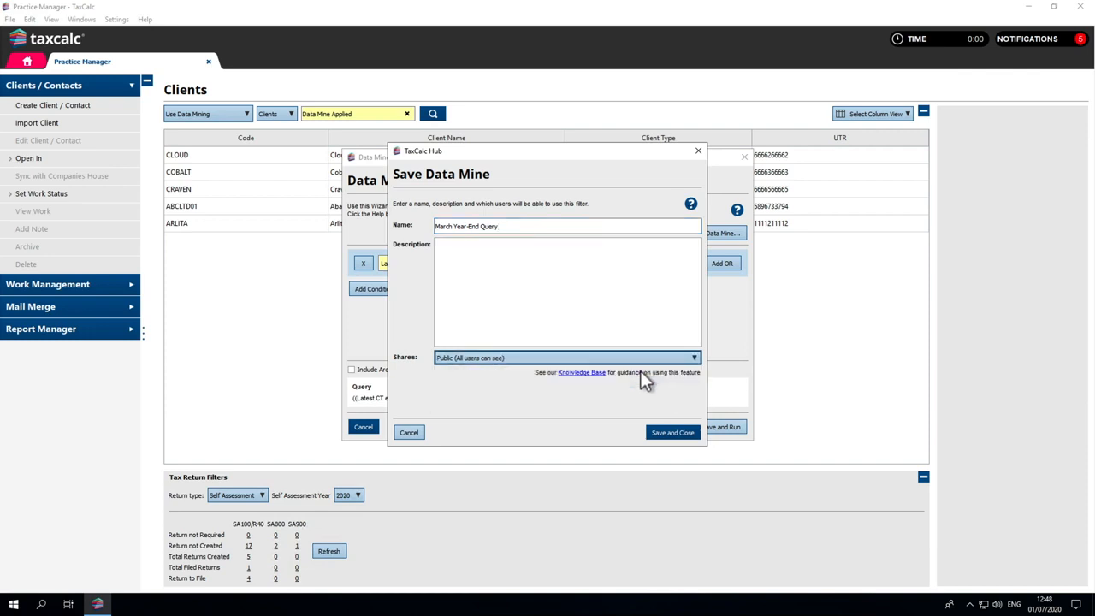
pyautogui.click(662, 432)
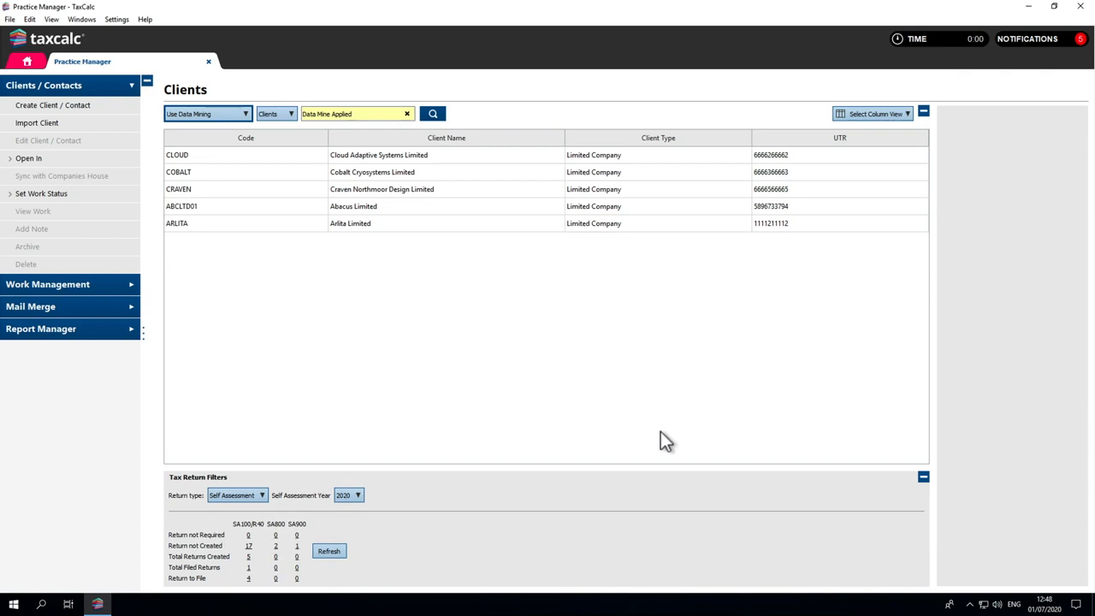
# Create a new report of the type Tax Work Statuses in Report Manager
pyautogui.click(106, 332)
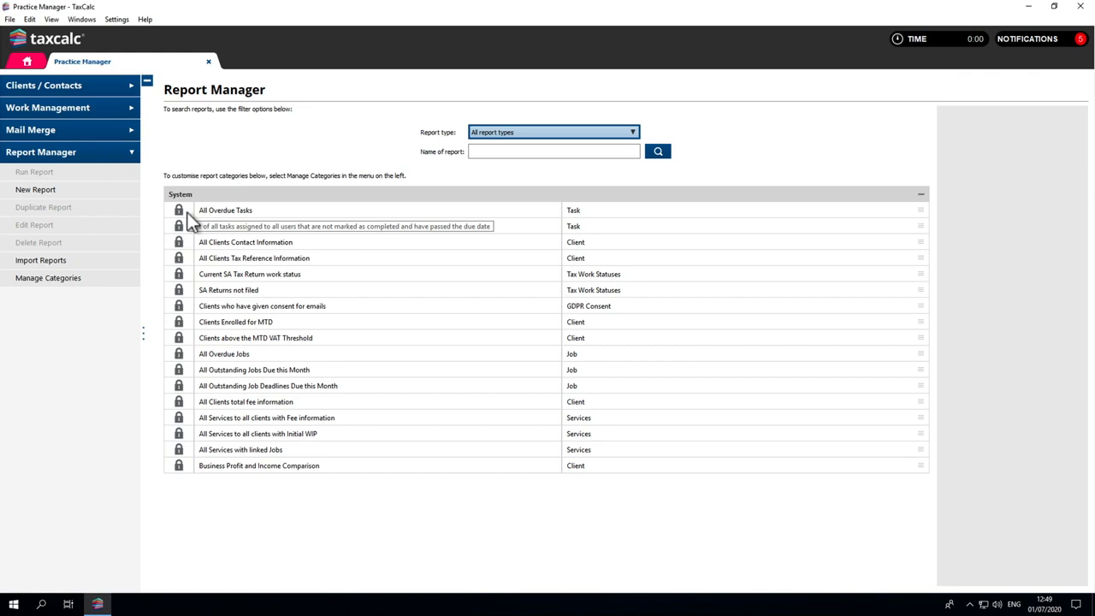
pyautogui.click(133, 192)
pyautogui.click(403, 278)
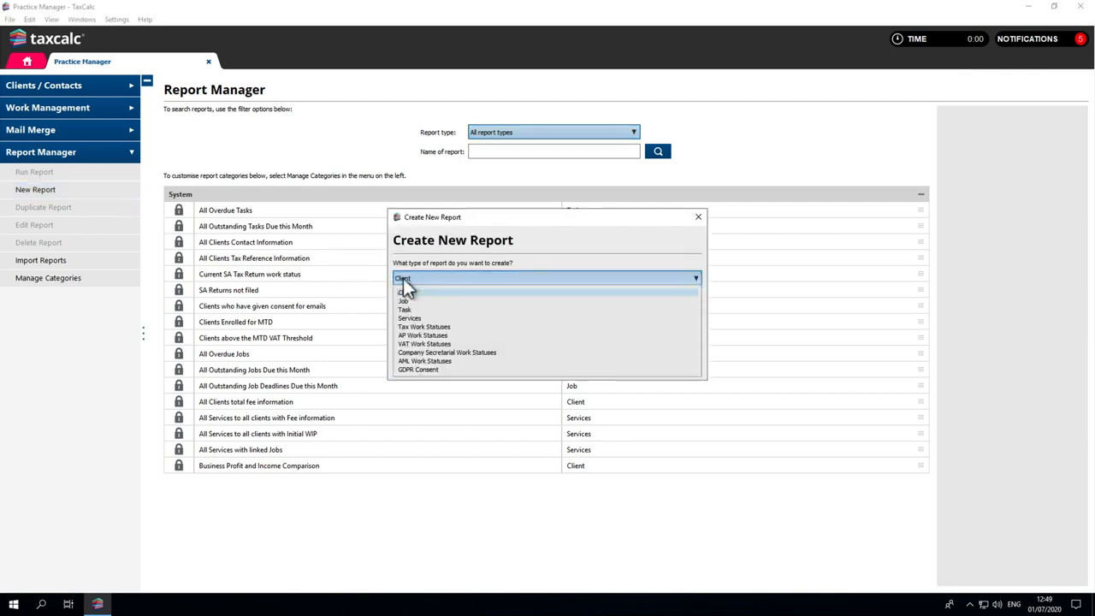
pyautogui.click(425, 326)
pyautogui.click(685, 366)
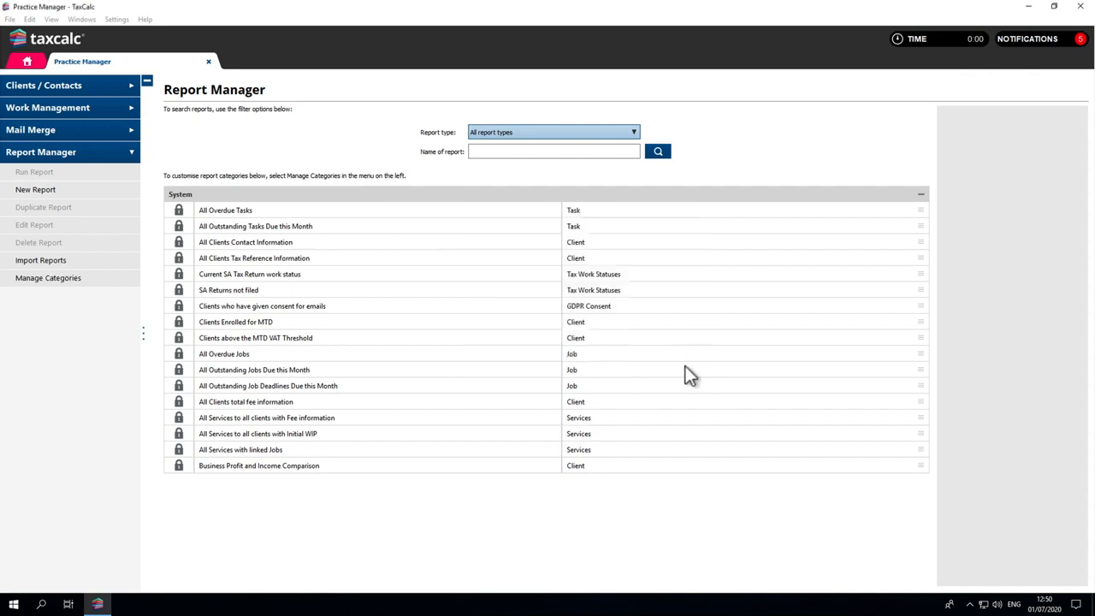
# Name the report "Outstanding SA Returns for 19/20" with the description "Tax", and keep all clients included
pyautogui.write('Outstanding ')
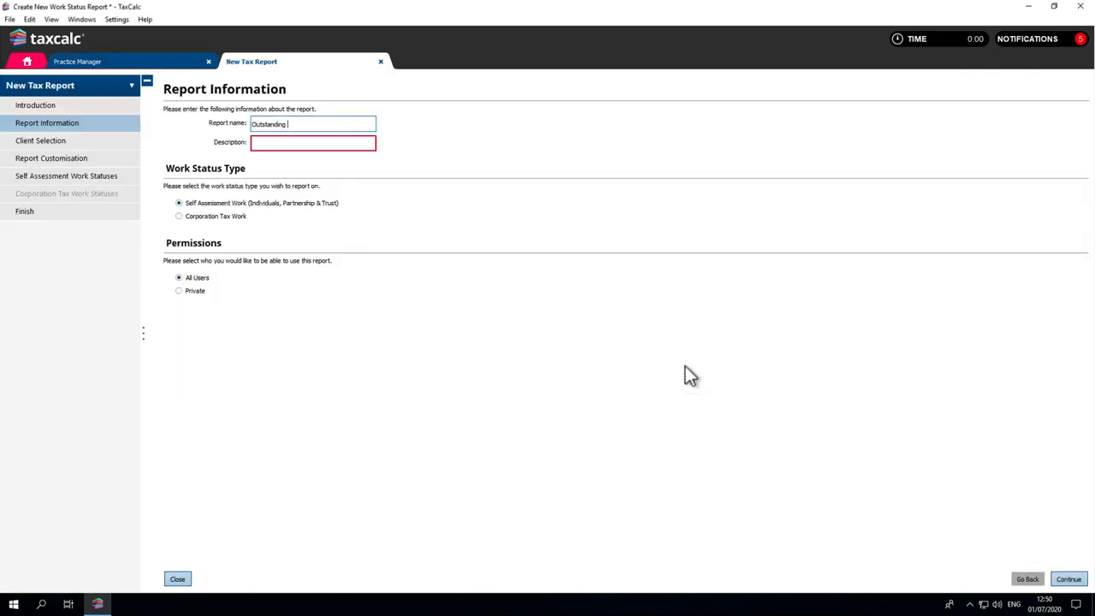
pyautogui.write('SA Returns for 19/20')
pyautogui.press('Tab')
pyautogui.write('Tax')
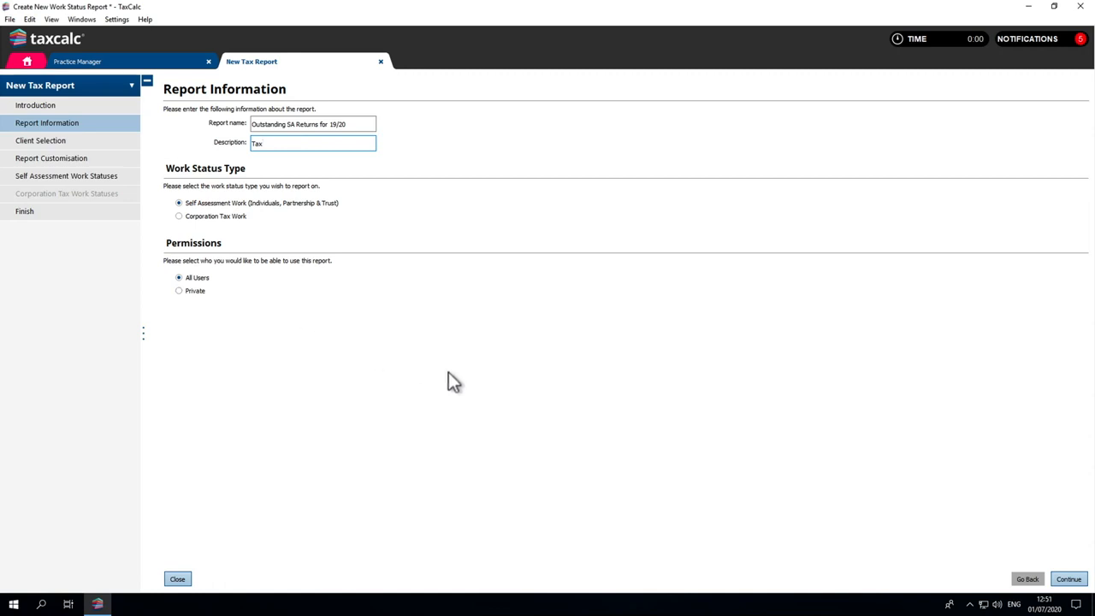
pyautogui.click(1066, 581)
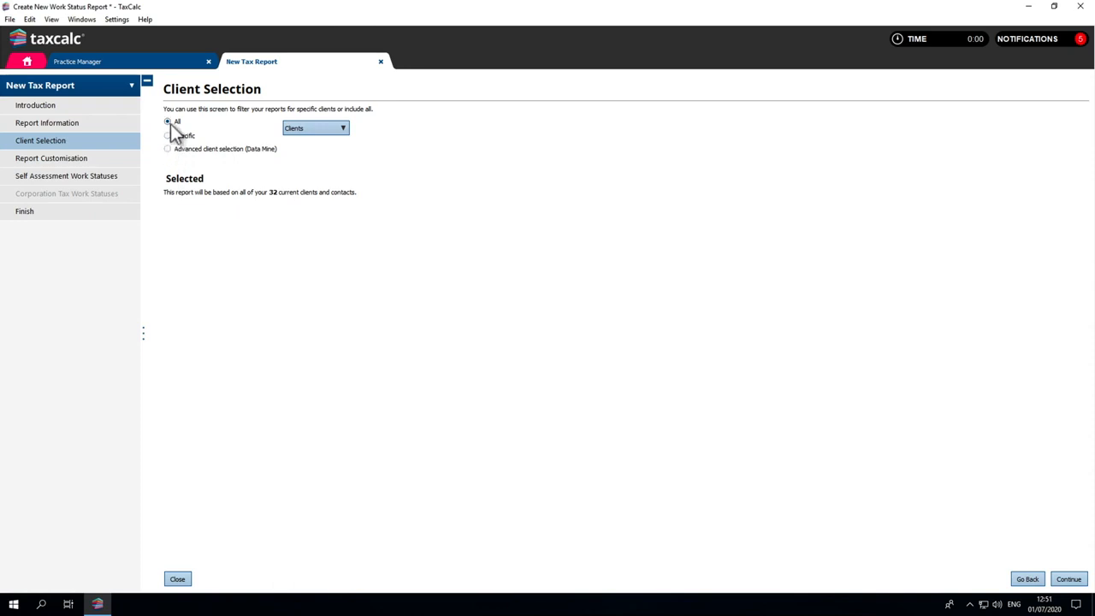
pyautogui.click(1069, 579)
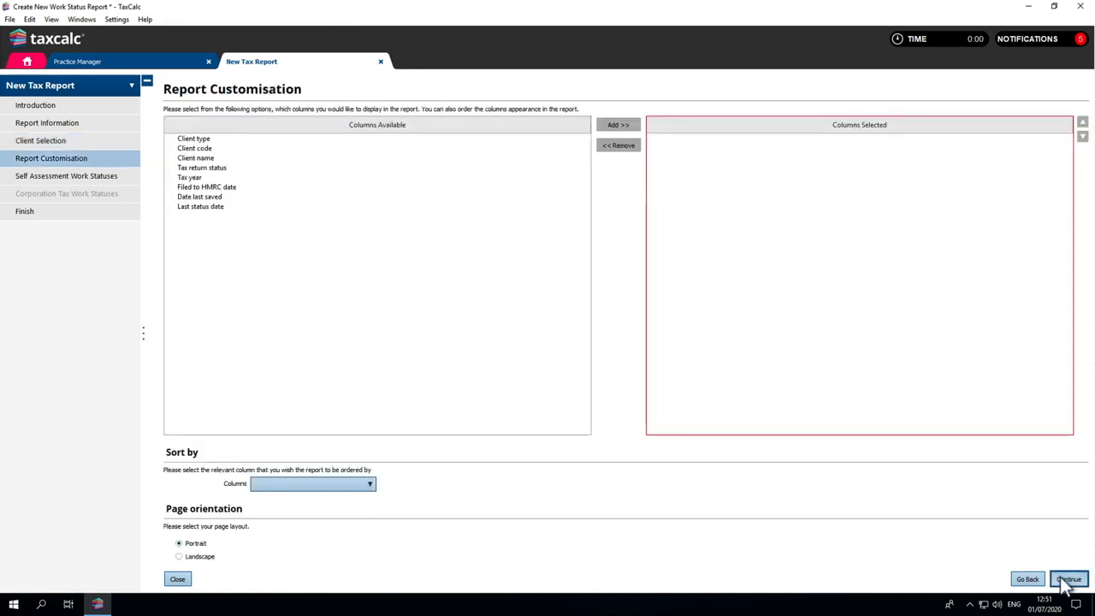
# Add every available column except Tax year to the report
pyautogui.click(232, 141)
pyautogui.moveTo(232, 147); pyautogui.dragTo(230, 206)
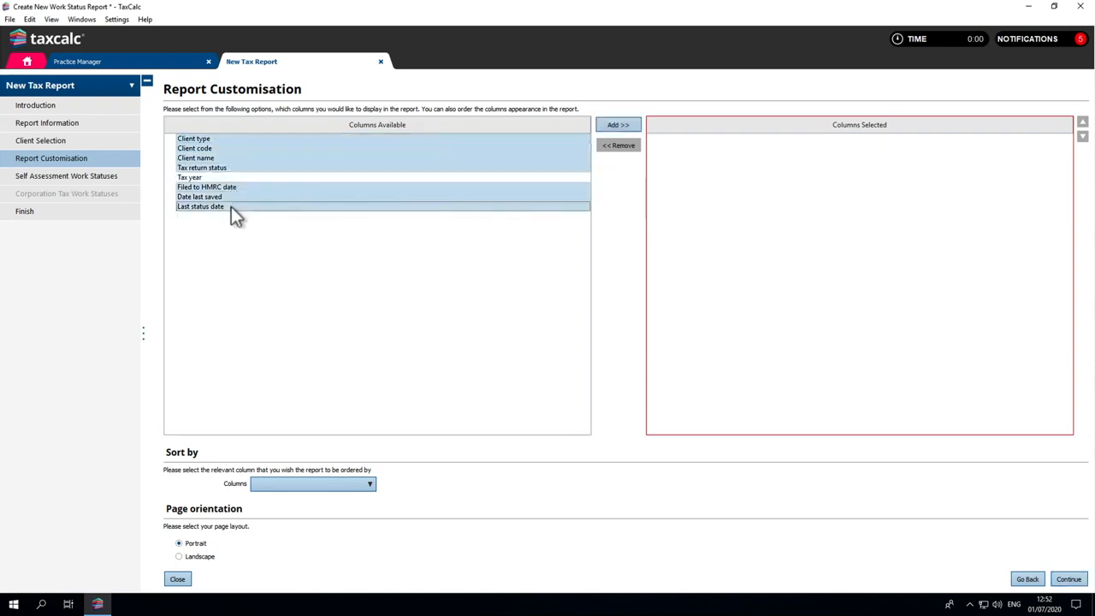
pyautogui.click(607, 128)
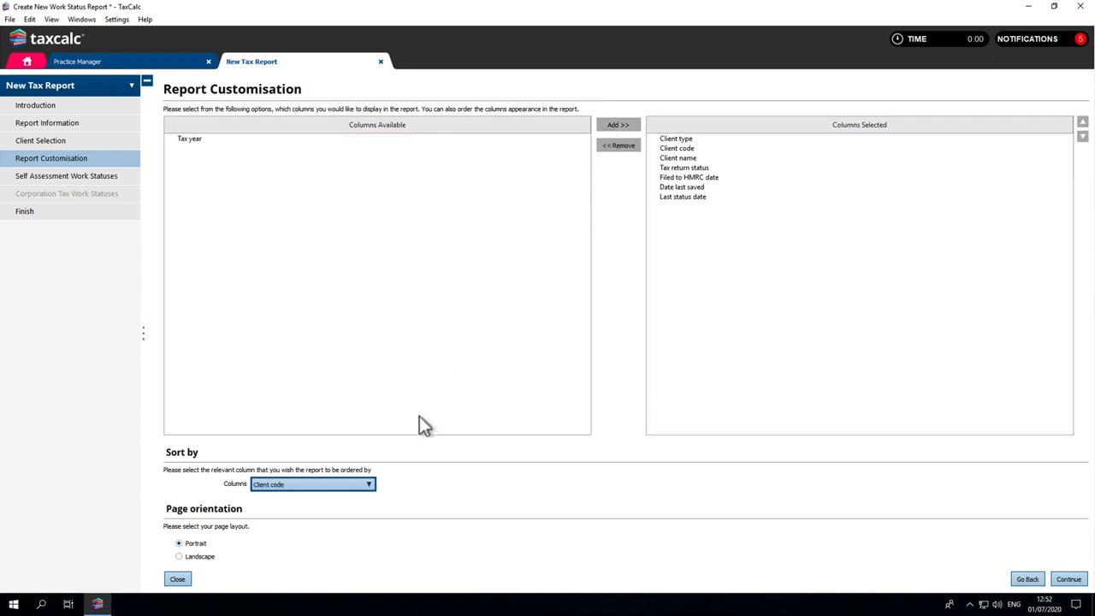
# Sort the report by Filed to HMRC date and set its page orientation to Landscape
pyautogui.click(354, 485)
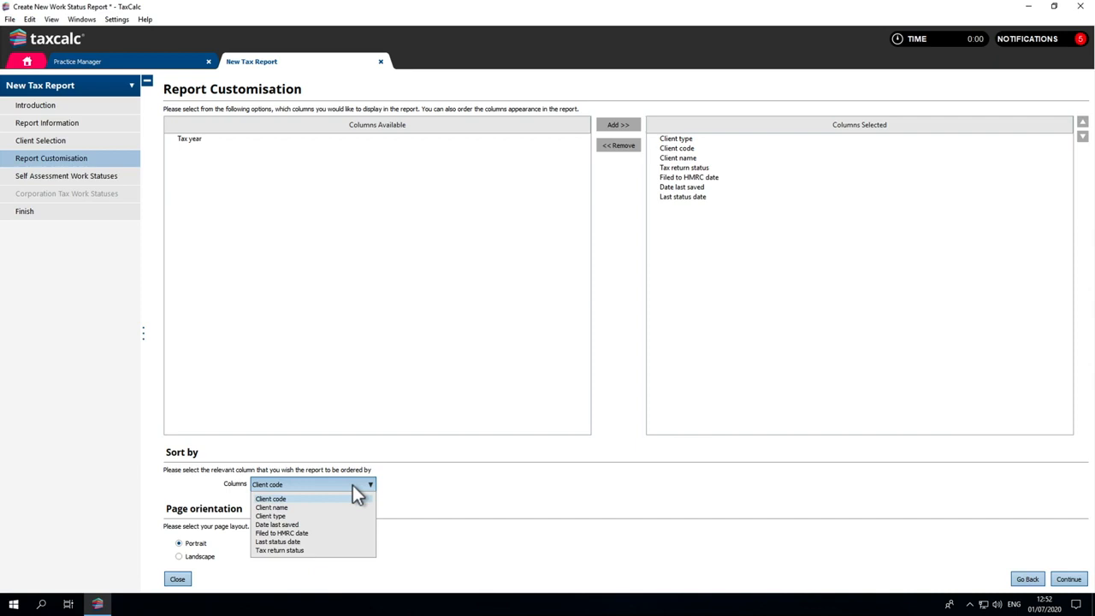
pyautogui.click(349, 532)
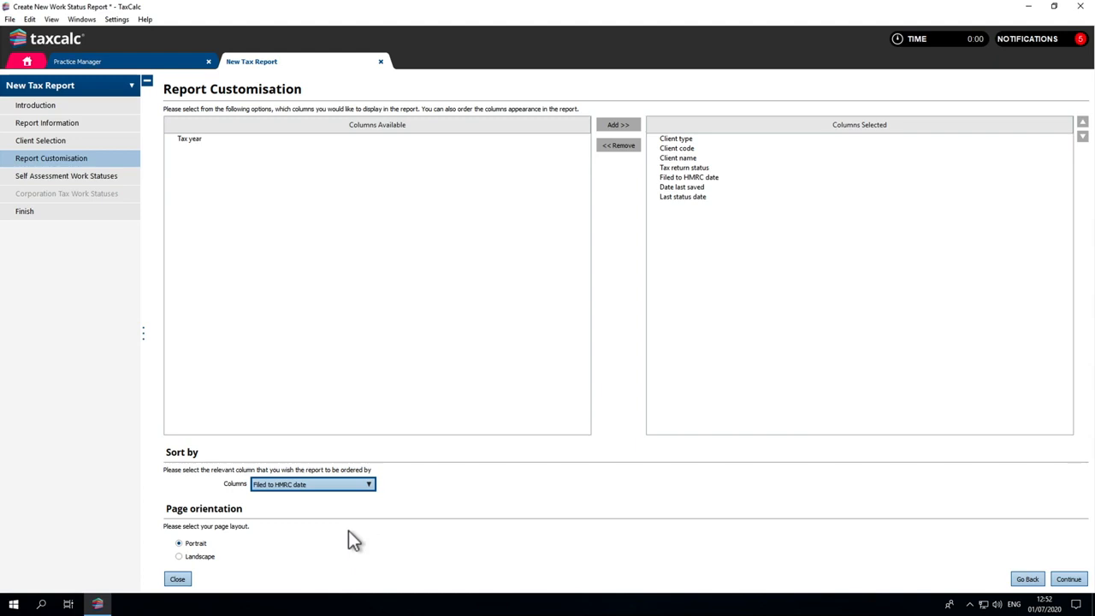
pyautogui.click(211, 556)
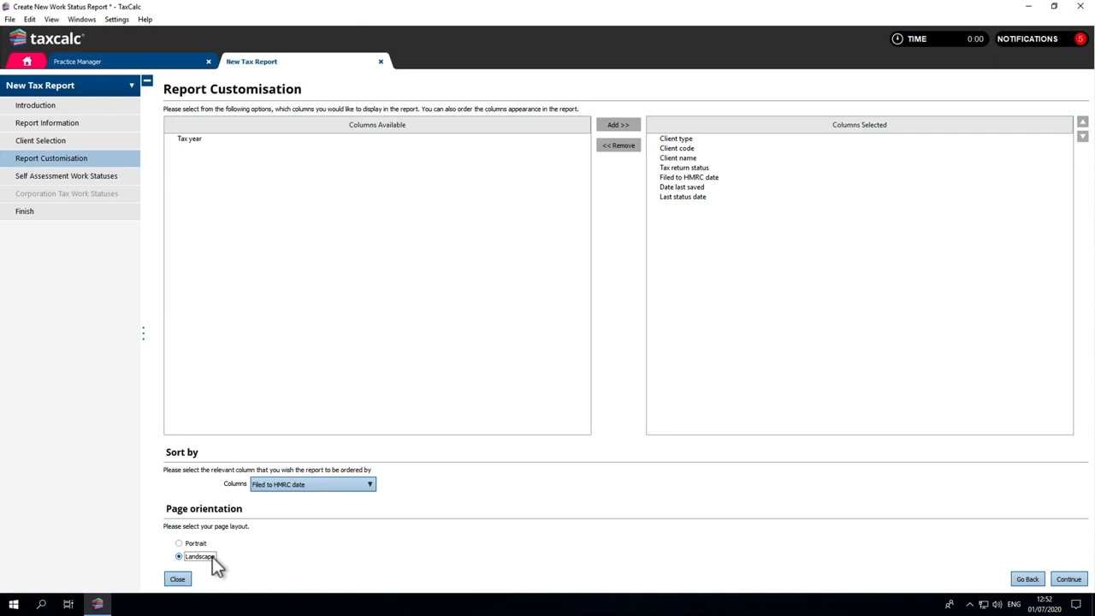
pyautogui.click(1064, 582)
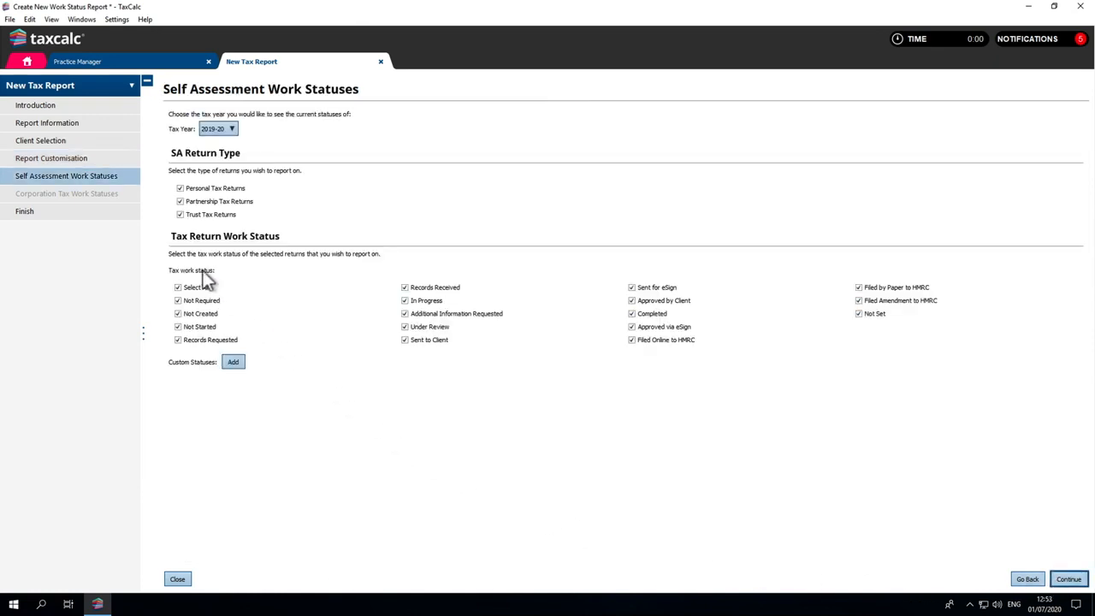
# Exclude Trust Tax Returns from the report, then finish and save it
pyautogui.click(185, 224)
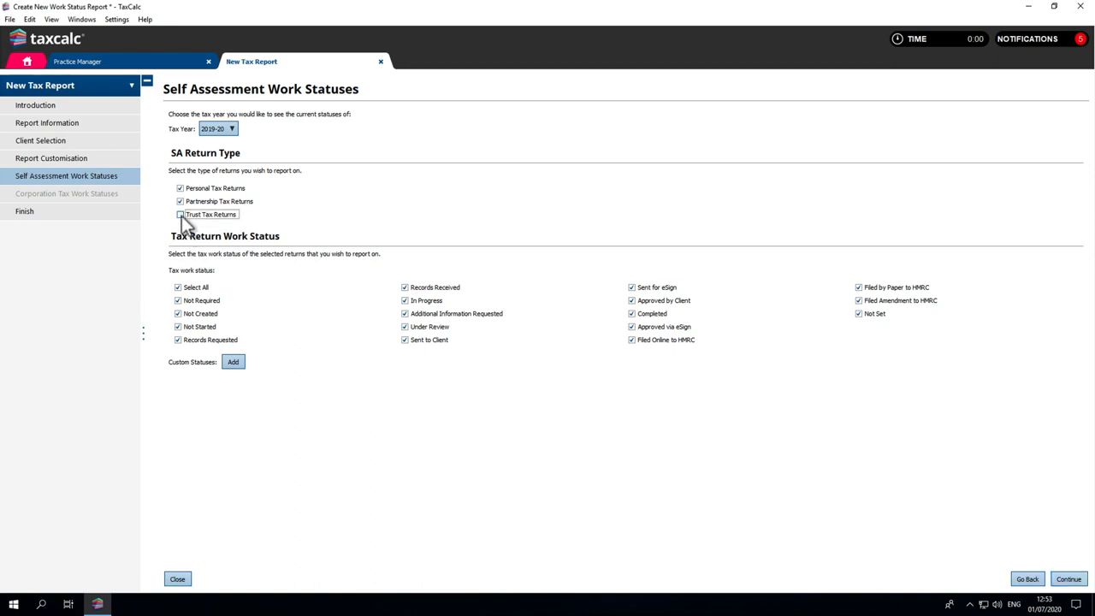
pyautogui.click(1068, 579)
pyautogui.click(1057, 579)
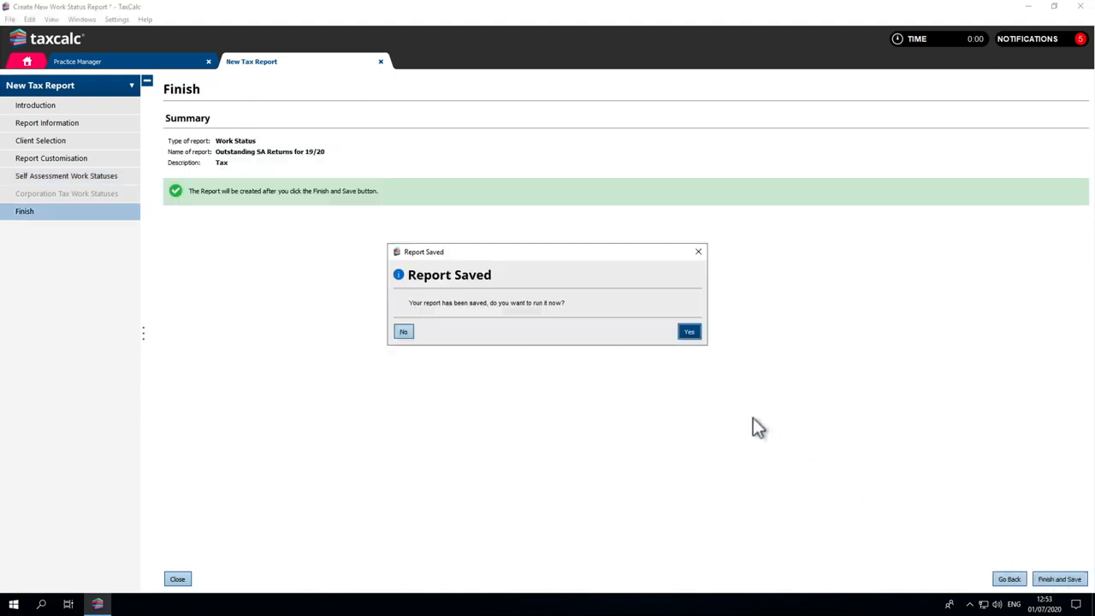
# Run the saved report and open the tax return of the client marked Filed Online to HMRC from it
pyautogui.click(688, 331)
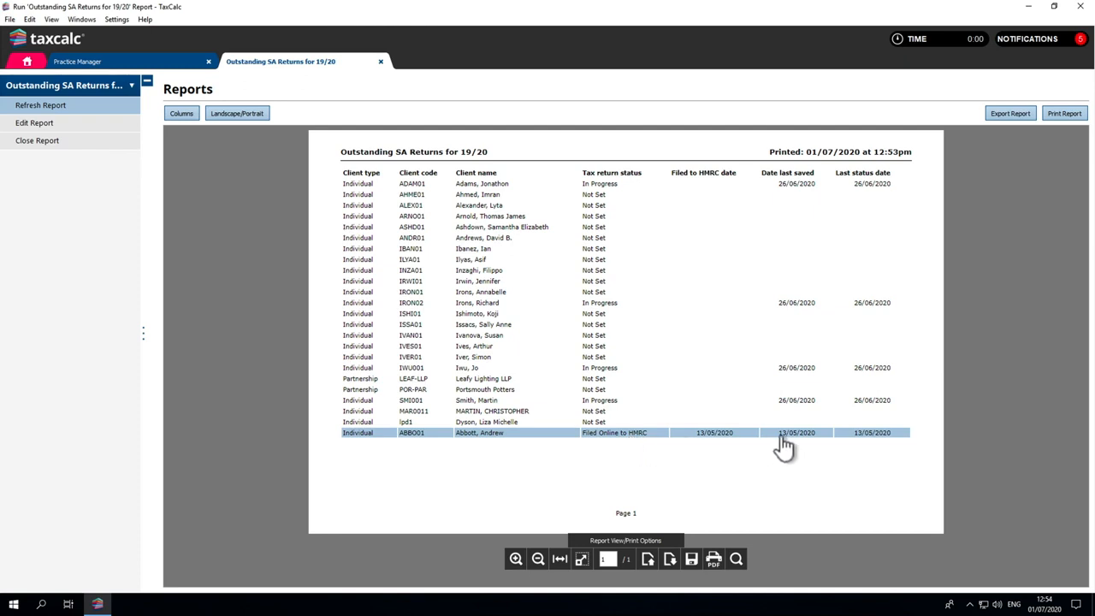
pyautogui.doubleClick(856, 445)
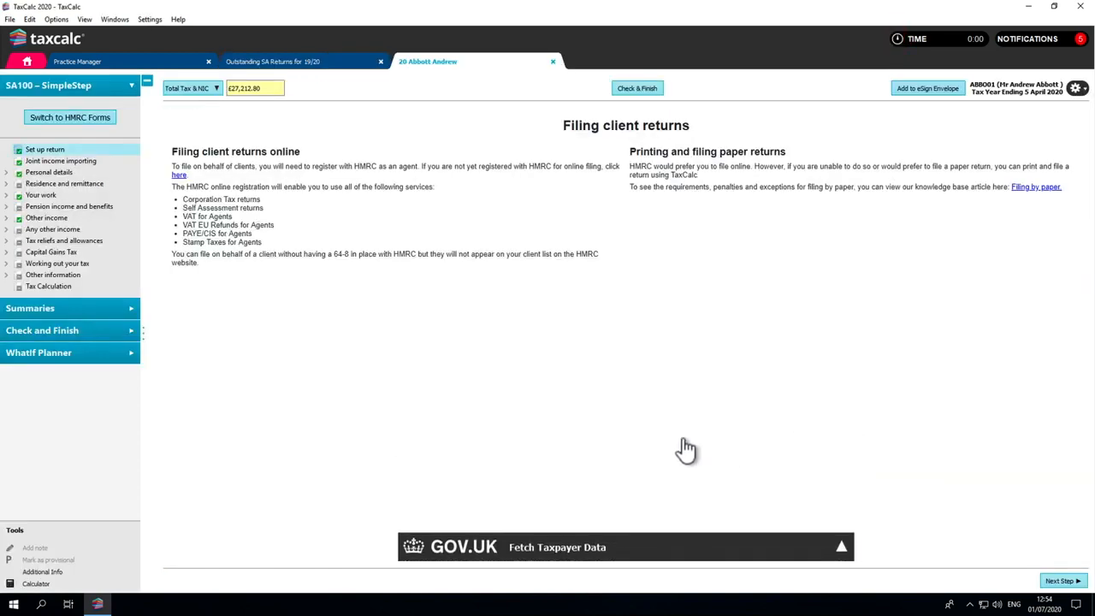
# View the return's Check and Finish section, then close both the return and the report
pyautogui.click(117, 330)
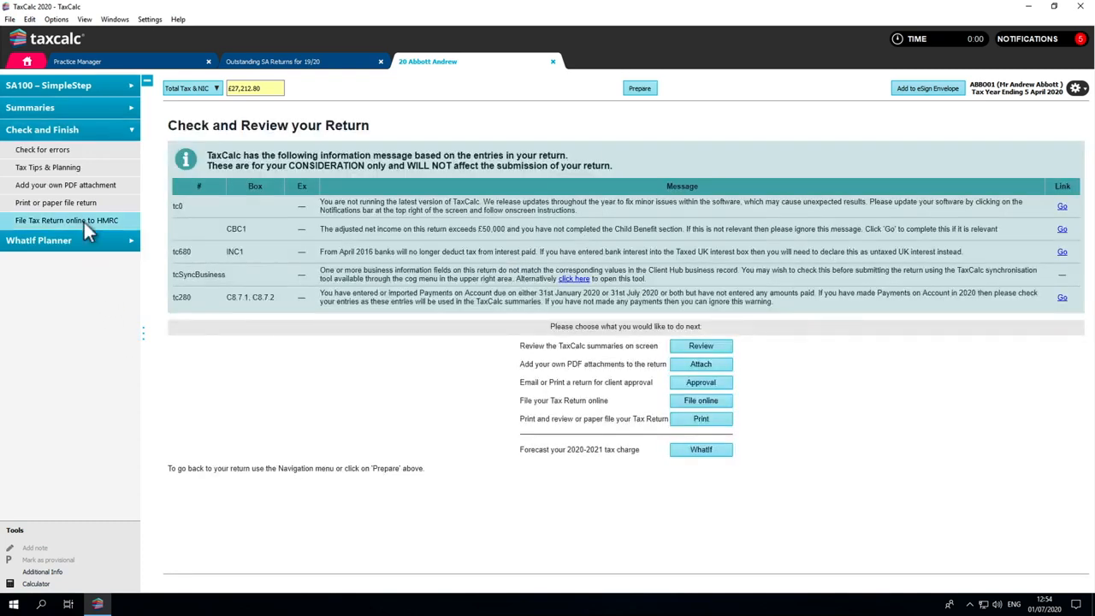
pyautogui.click(552, 61)
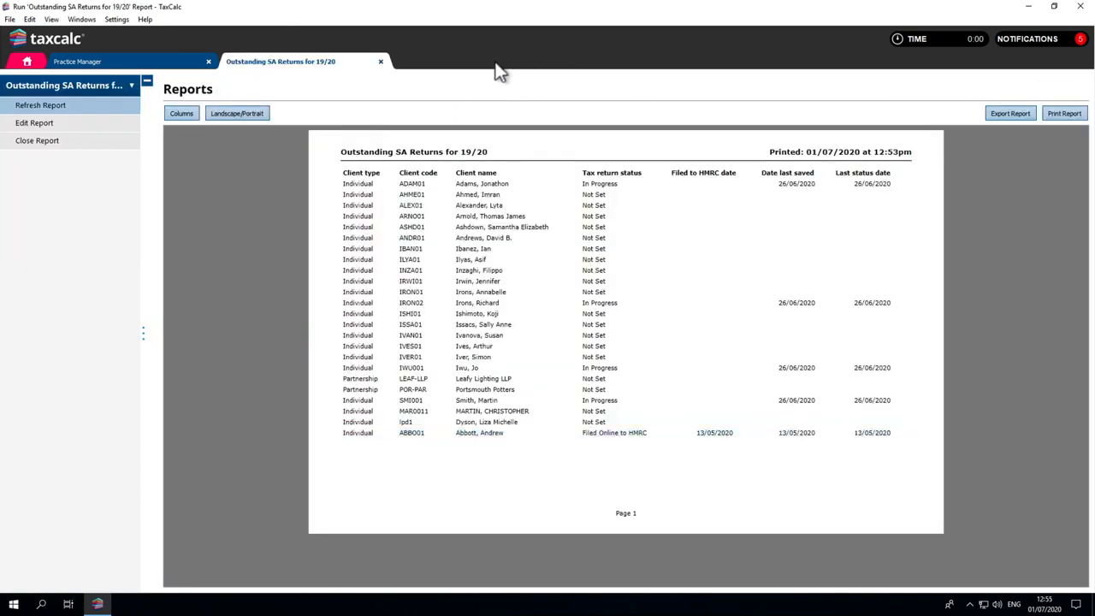
pyautogui.click(381, 62)
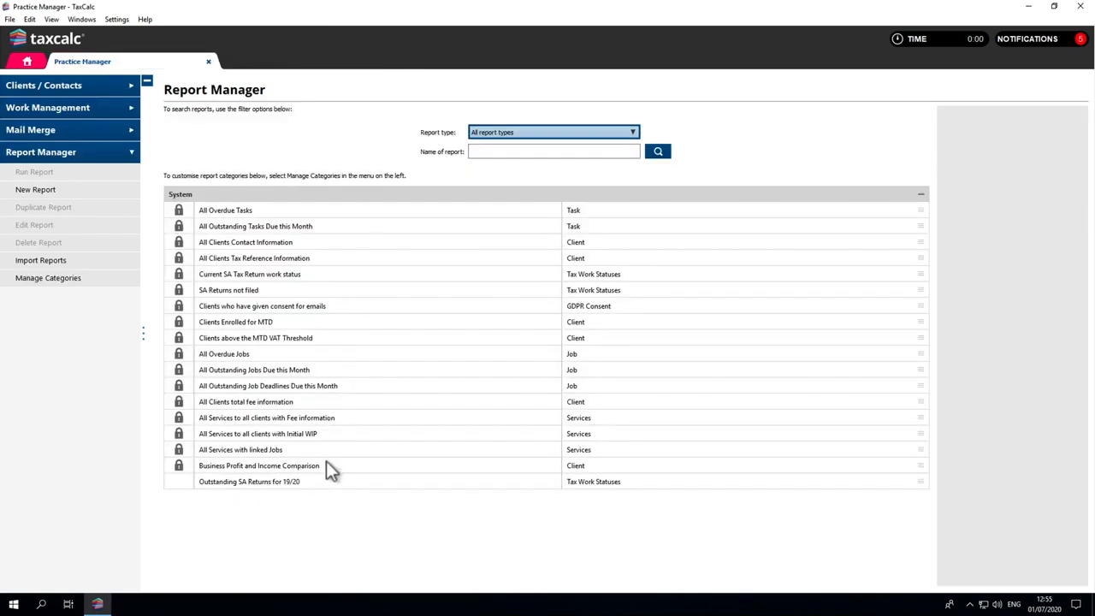
# Move the "Outstanding SA Returns for 19/20" report to the head of the System category and run it
pyautogui.moveTo(318, 483); pyautogui.dragTo(384, 206)
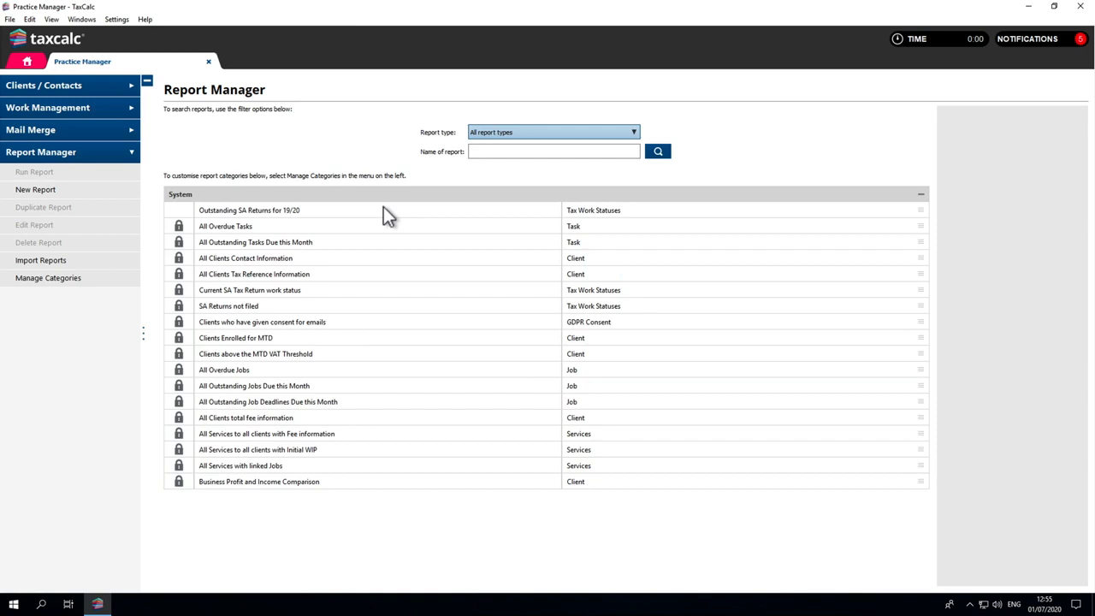
pyautogui.click(383, 210)
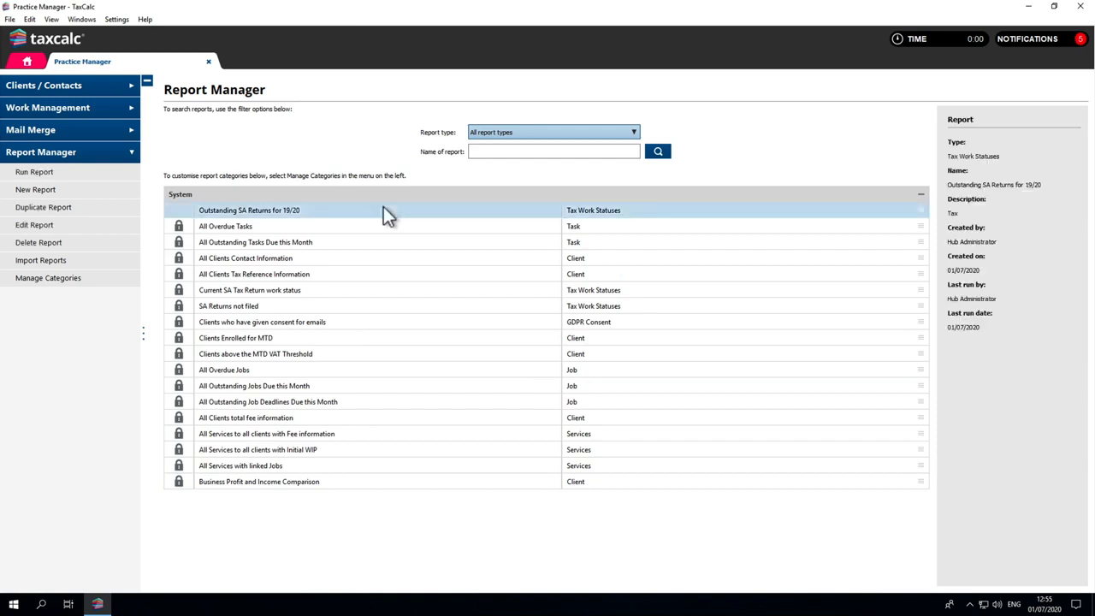
pyautogui.click(121, 174)
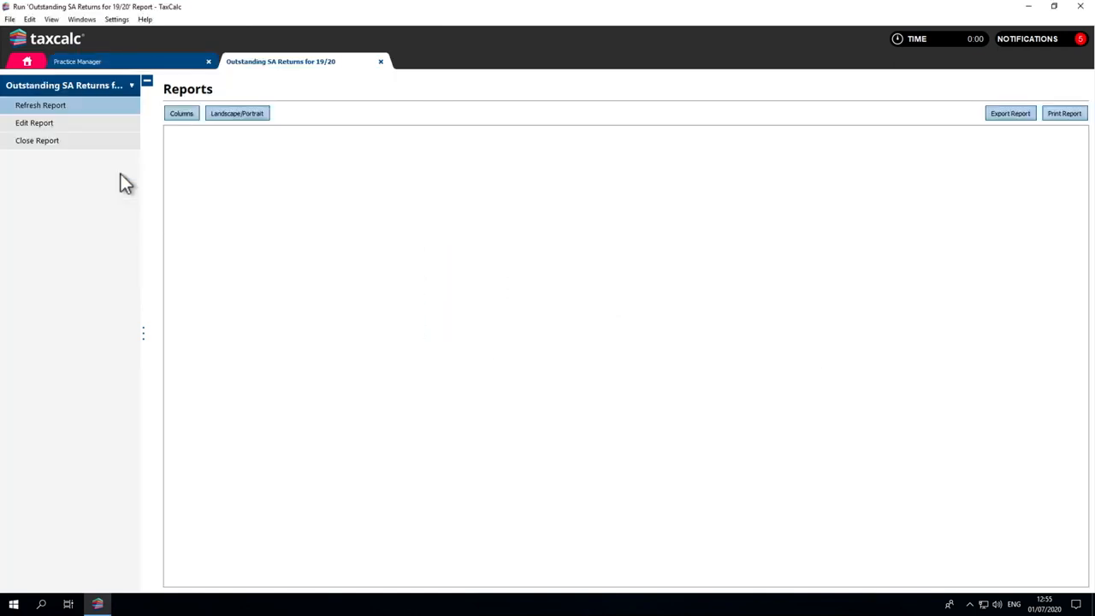